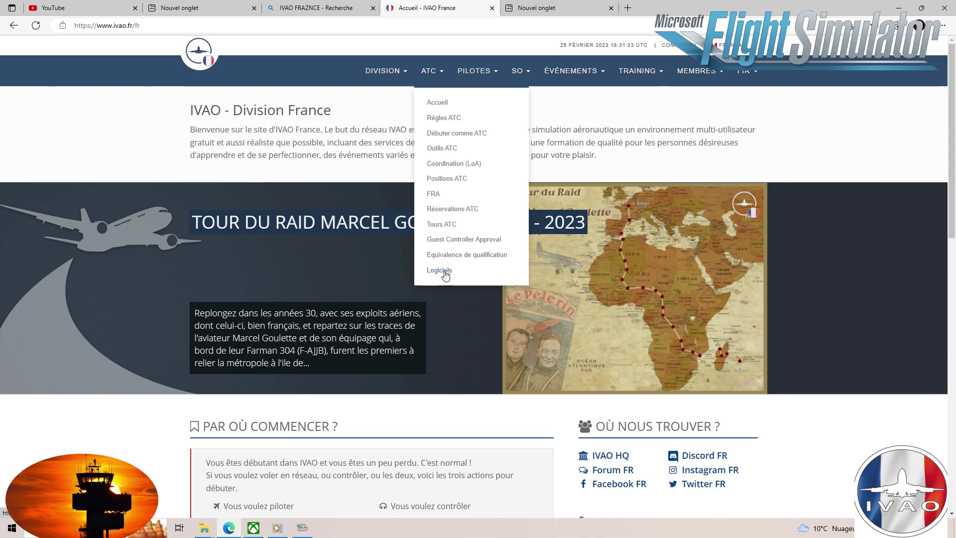
# Step: Open the Logiciels page of the IVAO France site and look through its control, pilot and other software sections down to Artifice
pyautogui.click(445, 273)
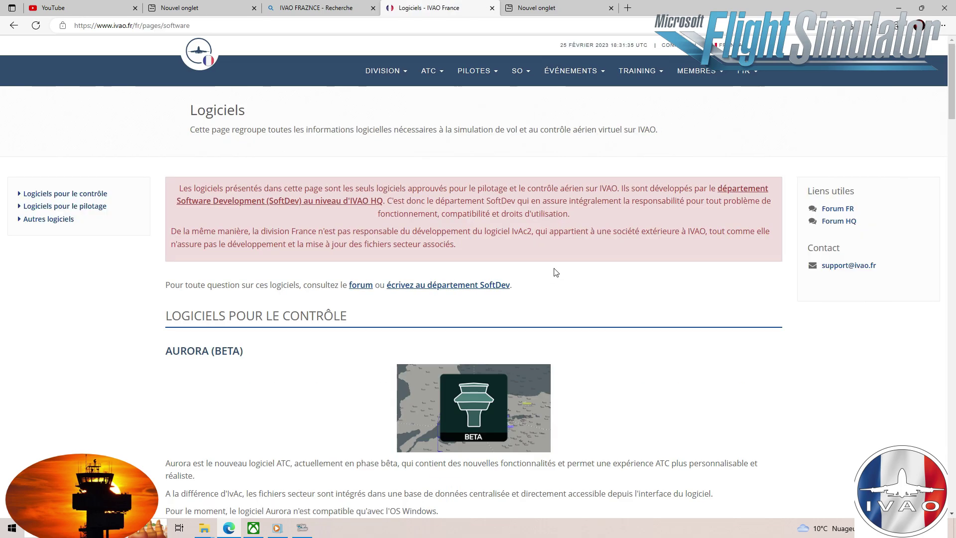
pyautogui.scroll(-3, 278, 284)
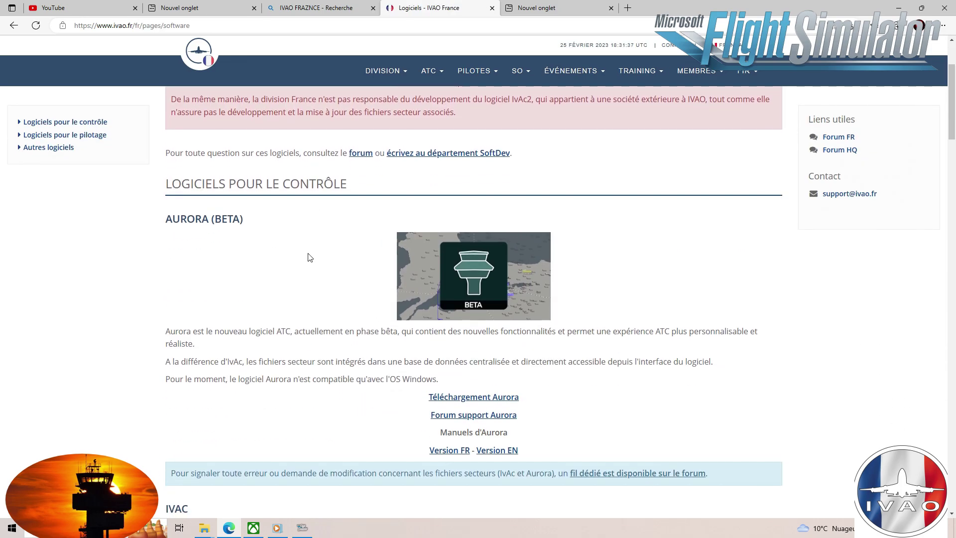
pyautogui.scroll(-2, 307, 263)
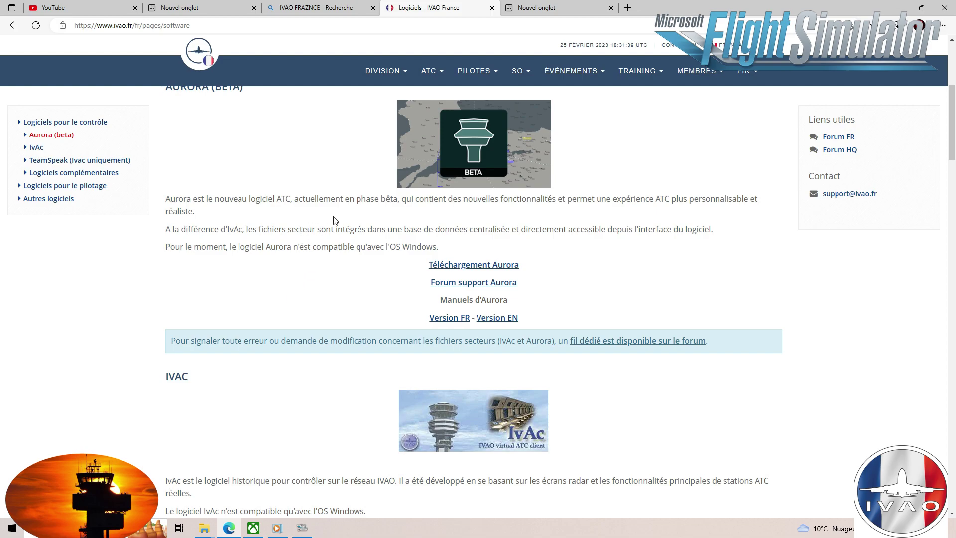
pyautogui.scroll(-5, 334, 220)
pyautogui.scroll(-7, 393, 201)
pyautogui.scroll(-8, 393, 202)
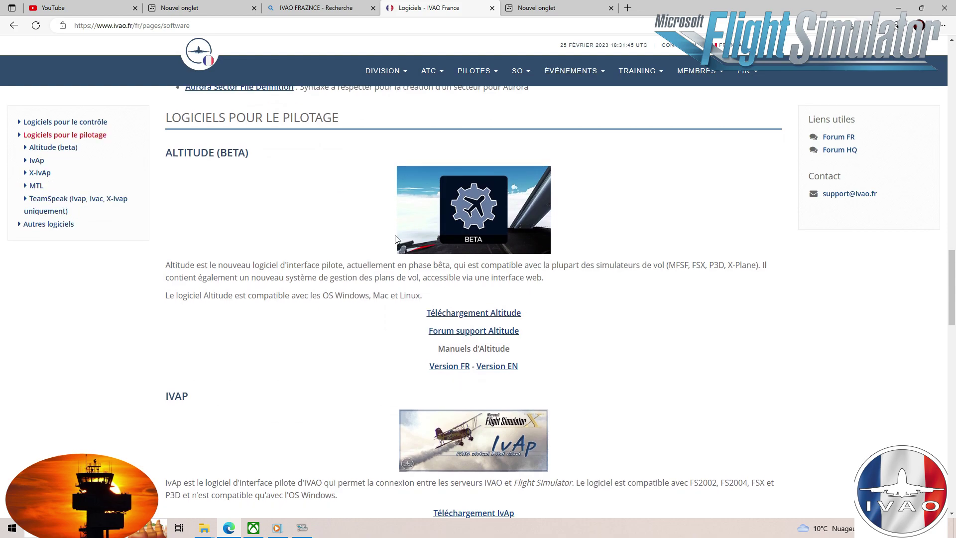
pyautogui.scroll(-1, 316, 215)
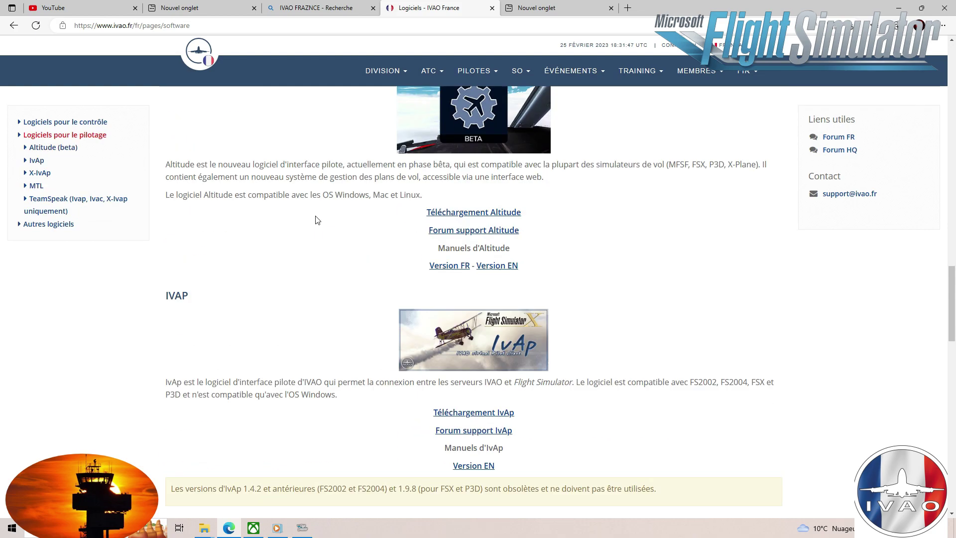
pyautogui.scroll(-13, 318, 222)
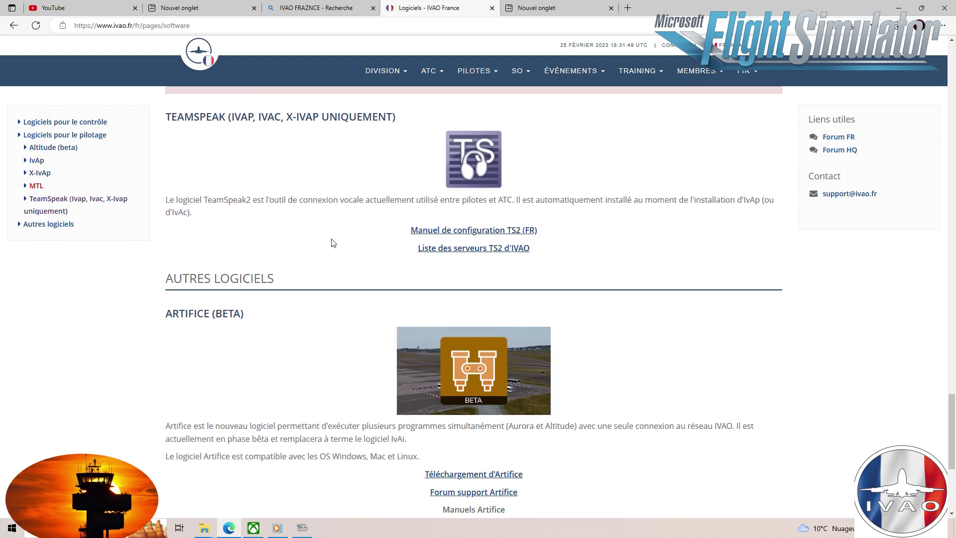
pyautogui.scroll(-2, 333, 242)
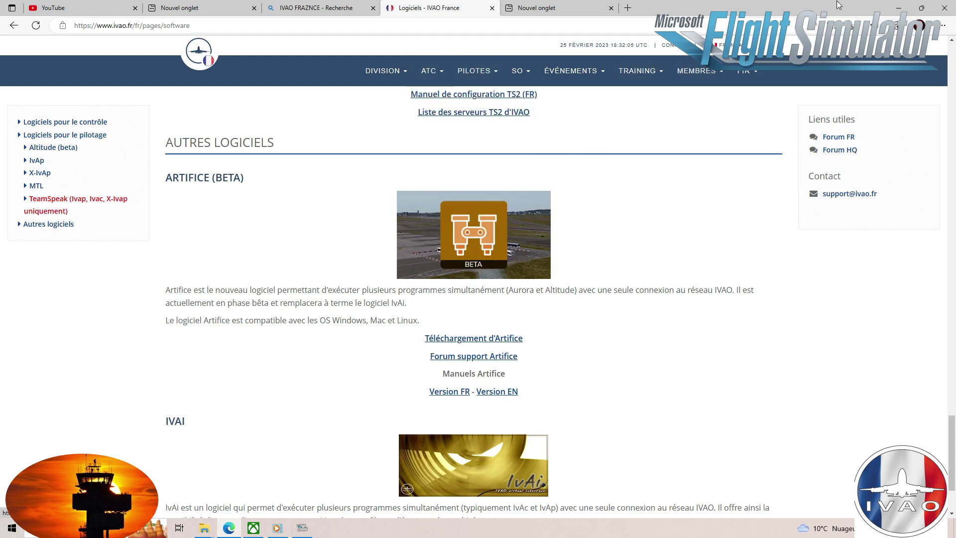
# Step: Minimize the browser, launch Artifice from the desktop and set its upstream server to WORLDSERVER.IVAO.AERO
pyautogui.click(902, 8)
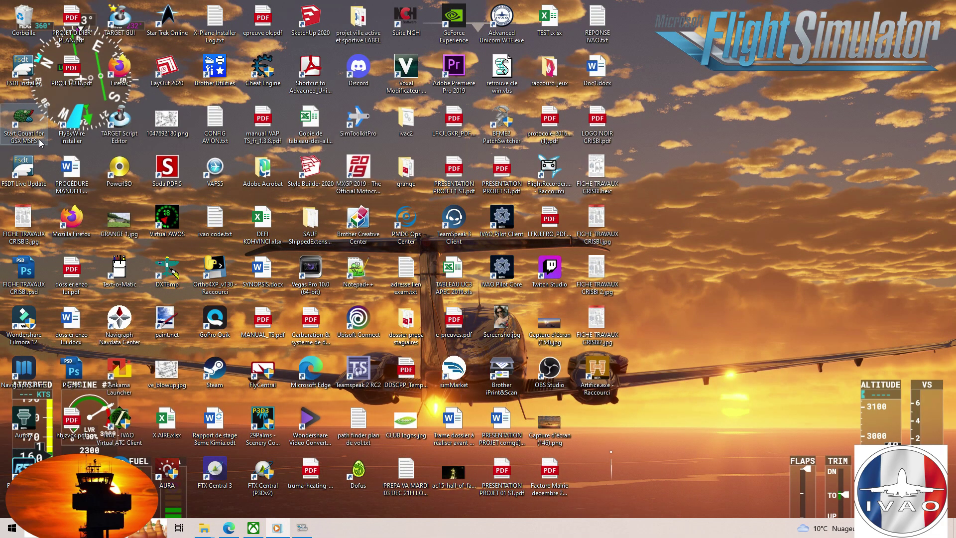
pyautogui.click(602, 369)
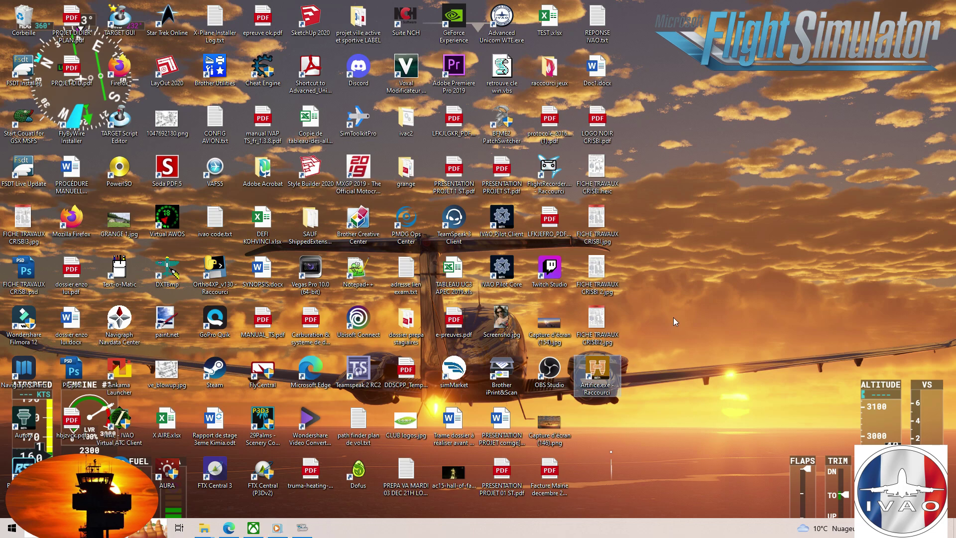
pyautogui.press('Return')
pyautogui.moveTo(458, 202); pyautogui.dragTo(387, 191)
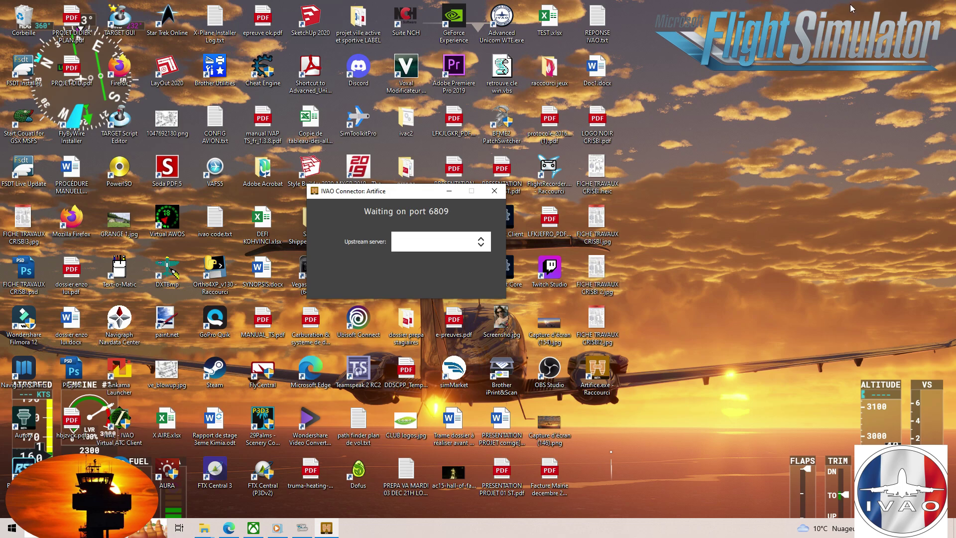
pyautogui.write('ORLDS')
pyautogui.write('RO')
pyautogui.click(785, 269)
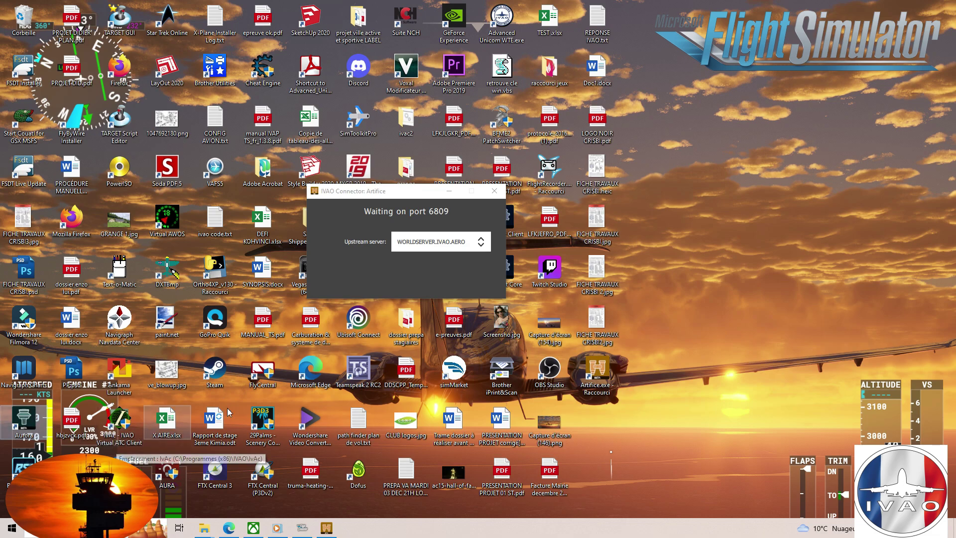
# Step: Start Aurora, save its connection settings with the callsign LFKJ_OBS and connect it to IVAO through Artifice
pyautogui.doubleClick(26, 418)
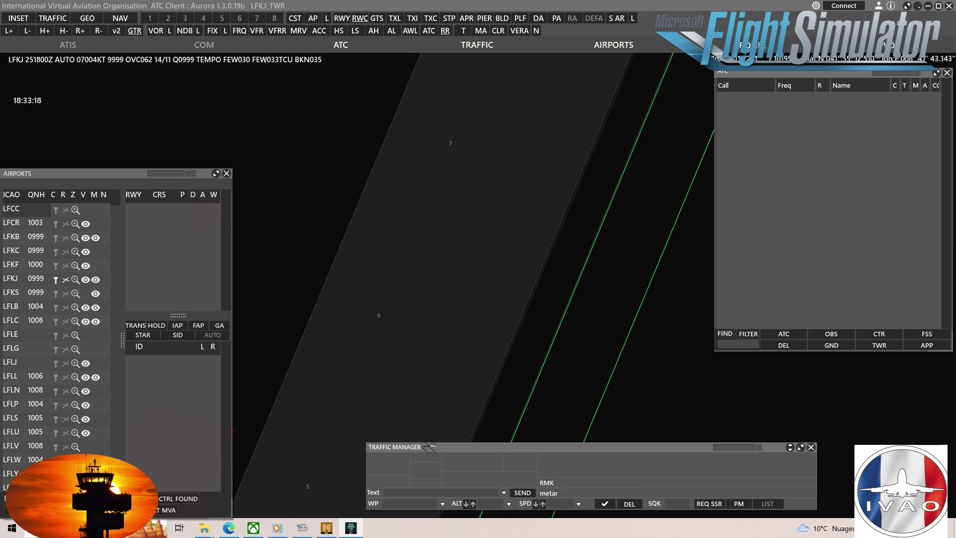
pyautogui.click(816, 7)
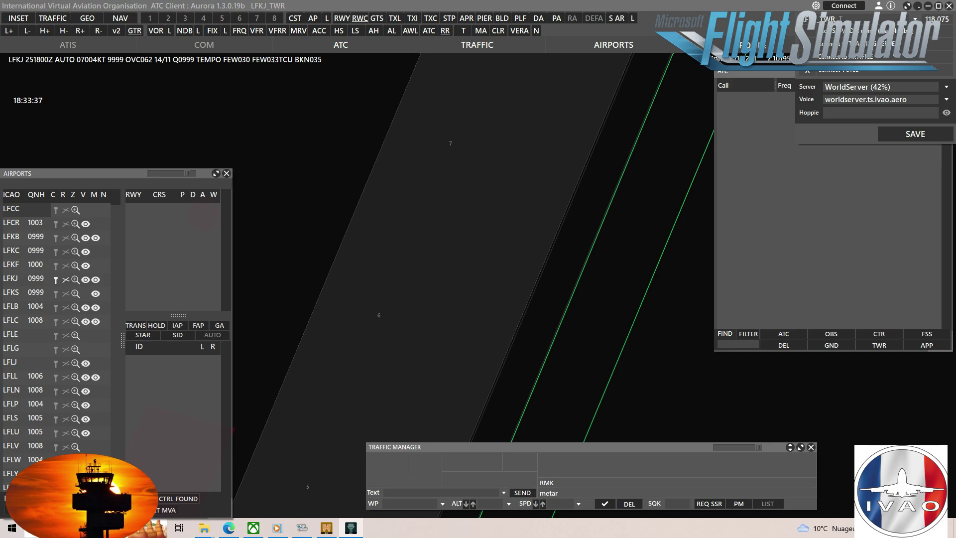
pyautogui.moveTo(830, 43)
pyautogui.click(917, 137)
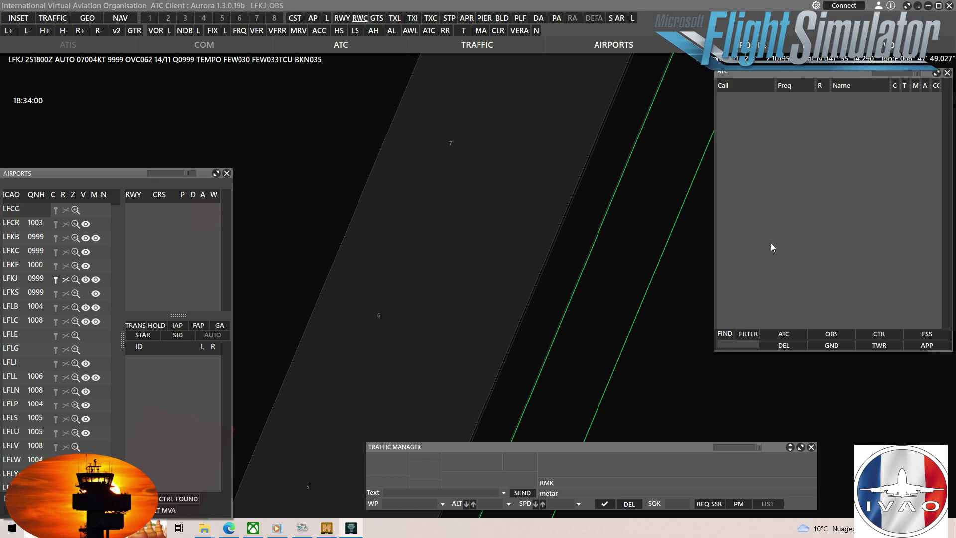
pyautogui.click(829, 5)
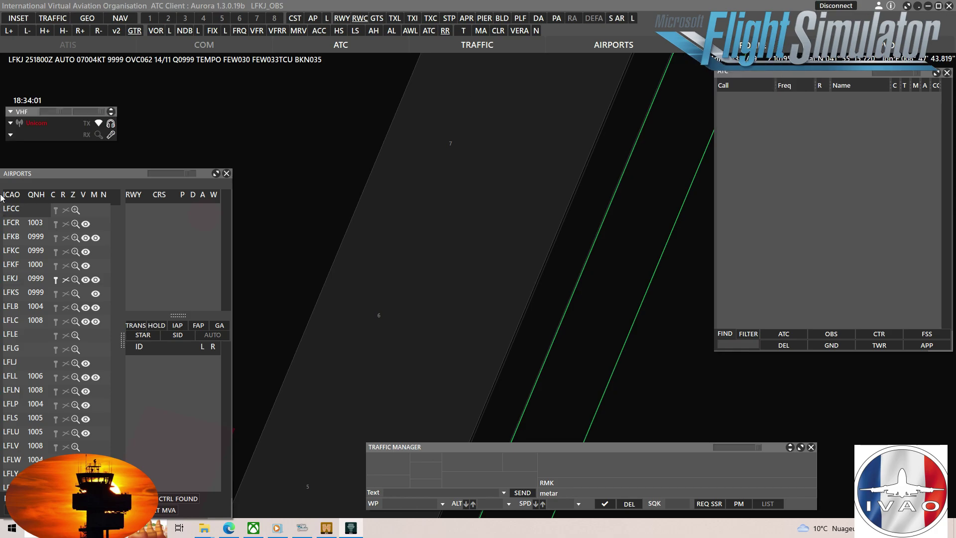
# Step: Minimize Aurora, move the Artifice window clear of the desktop shortcuts and launch the IVAO Pilot Client Altitude
pyautogui.click(928, 5)
pyautogui.moveTo(387, 193); pyautogui.dragTo(448, 181)
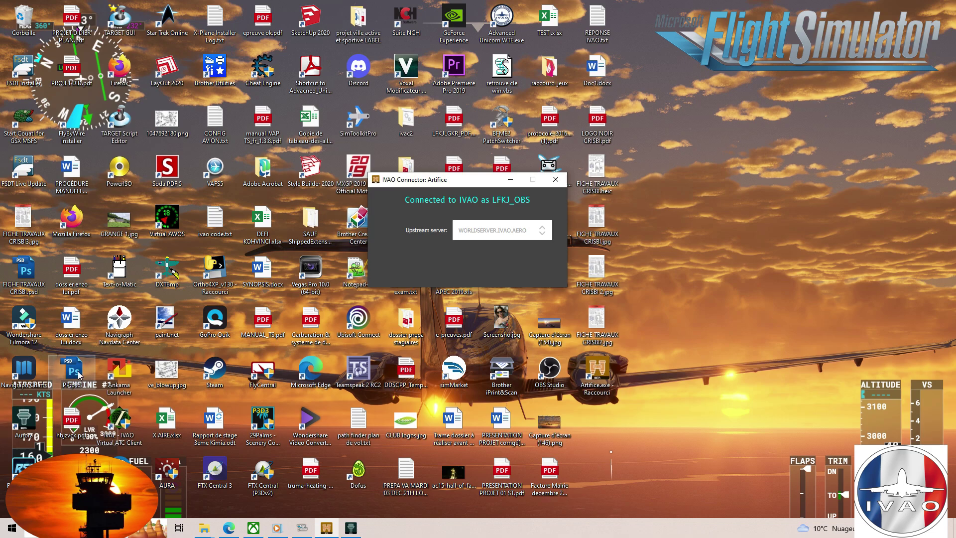
pyautogui.moveTo(491, 176); pyautogui.dragTo(271, 159)
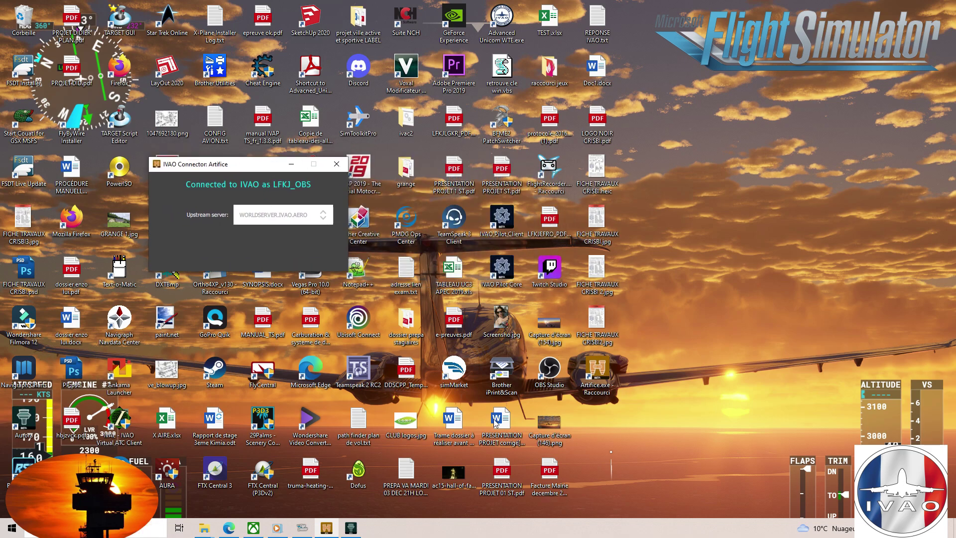
pyautogui.click(505, 220)
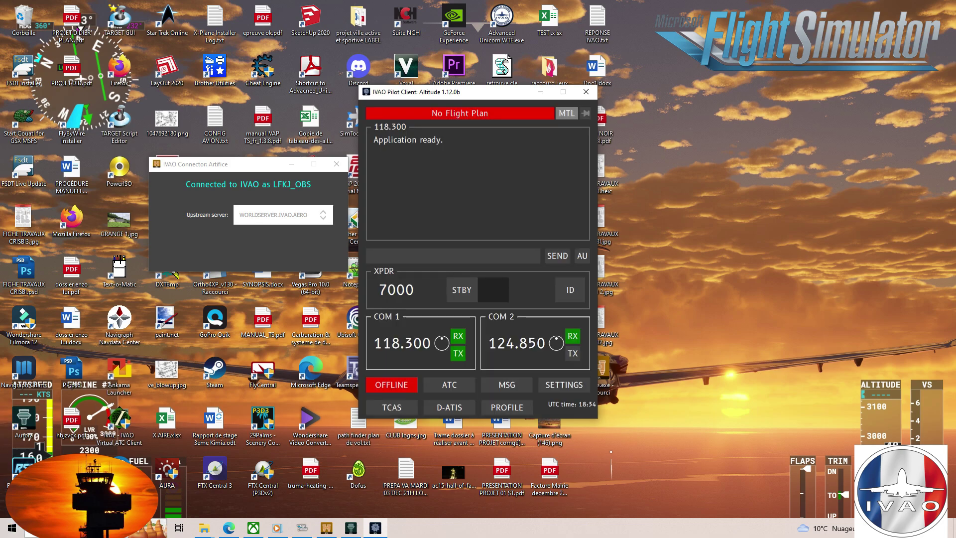
# Step: Switch to the Edge browser and look back through the pilot software sections of the IVAO France software page
pyautogui.click(229, 528)
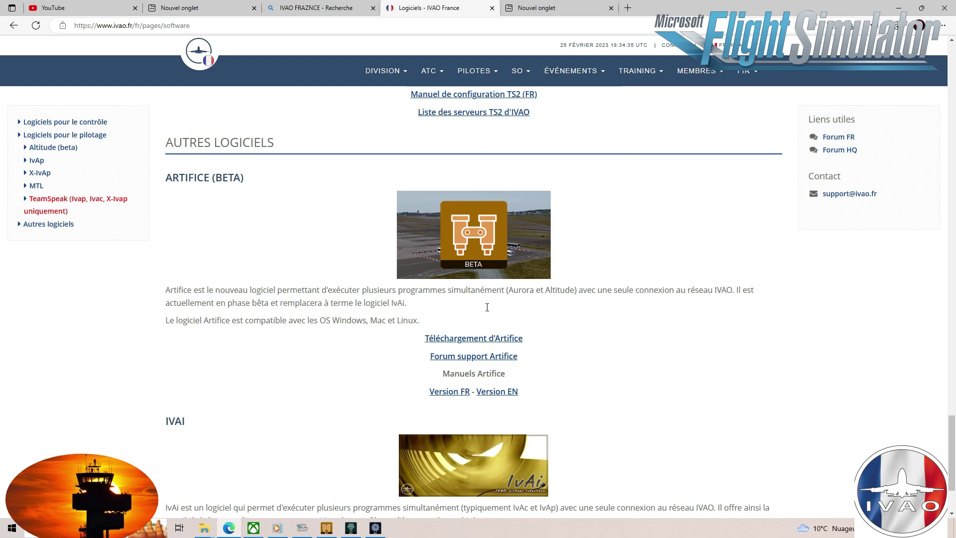
pyautogui.scroll(5, 612, 383)
pyautogui.scroll(5, 612, 383)
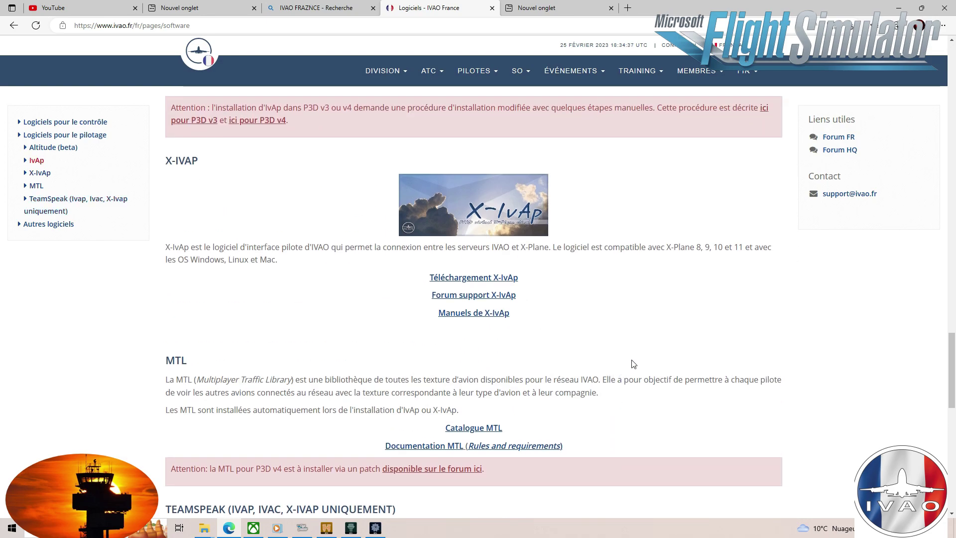
pyautogui.scroll(7, 635, 358)
pyautogui.scroll(4, 635, 358)
pyautogui.scroll(2, 617, 305)
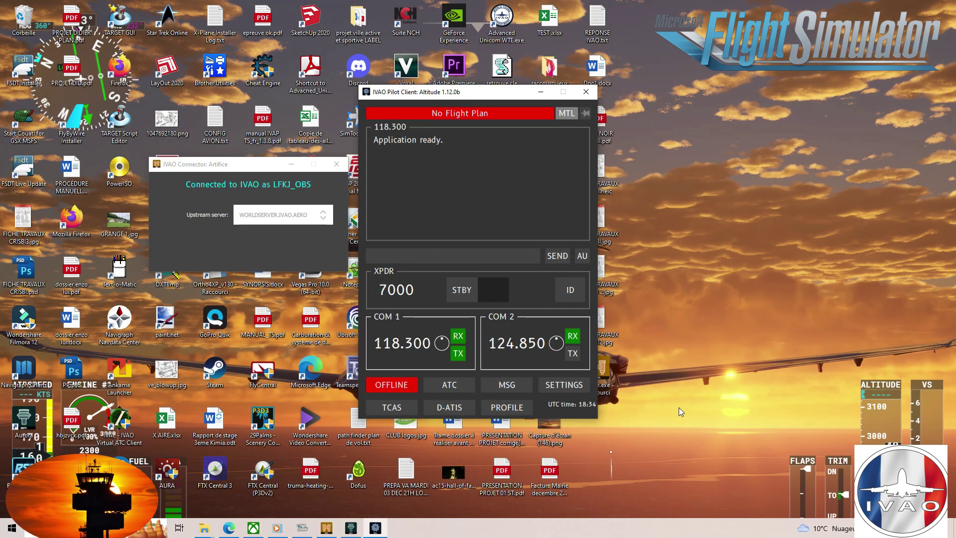
# Step: Connect Altitude as VAOTDAM_OBS through the Connector server with Connect as Observer enabled, and place the Artifice window beside it
pyautogui.moveTo(469, 94); pyautogui.dragTo(631, 86)
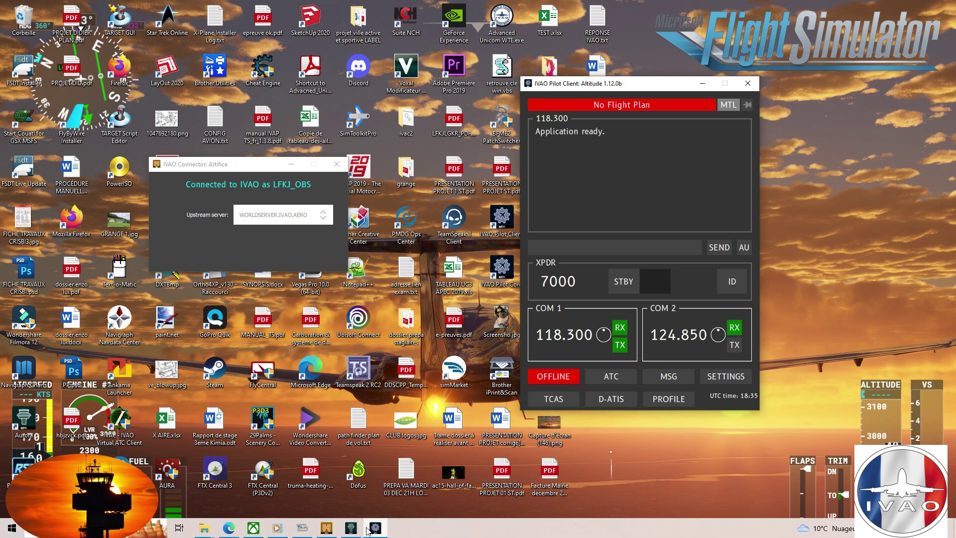
pyautogui.moveTo(368, 531)
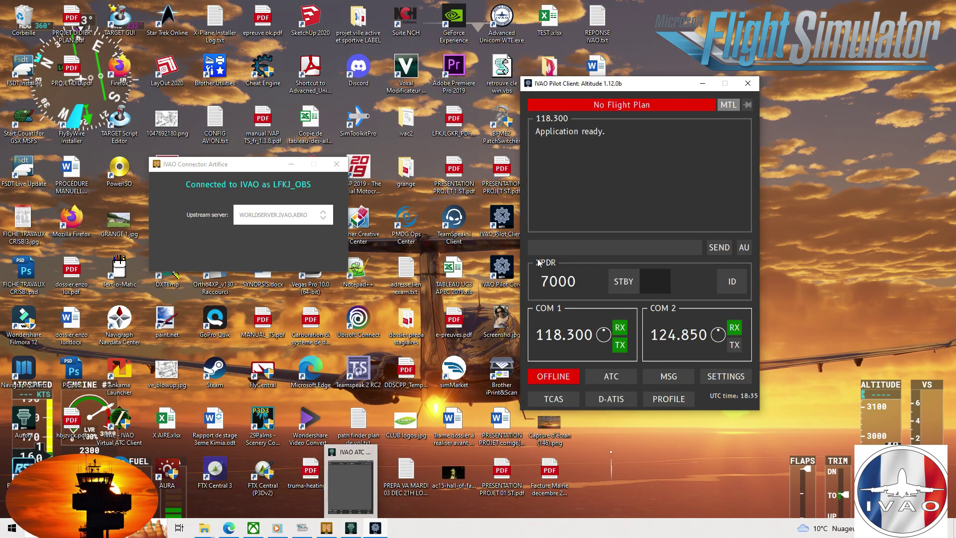
pyautogui.click(565, 380)
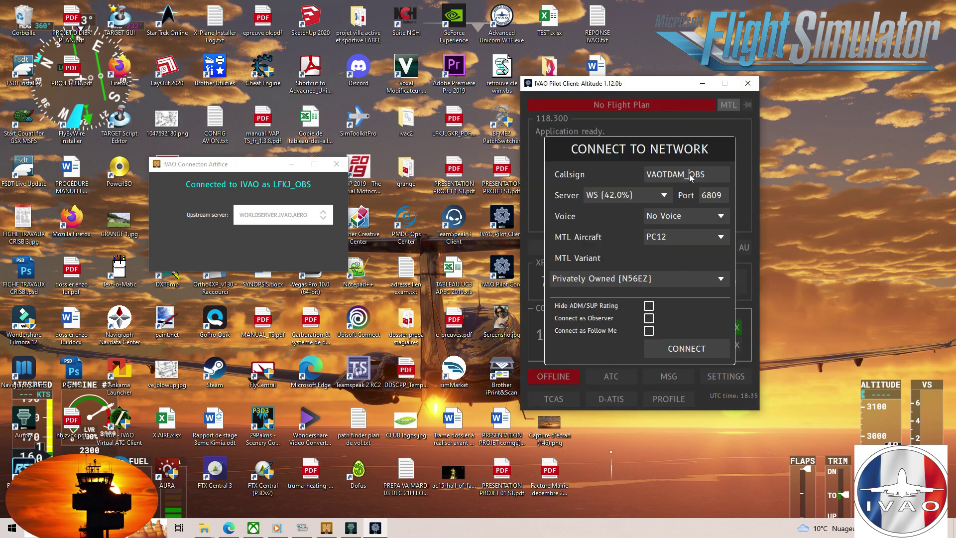
pyautogui.click(707, 175)
pyautogui.click(650, 199)
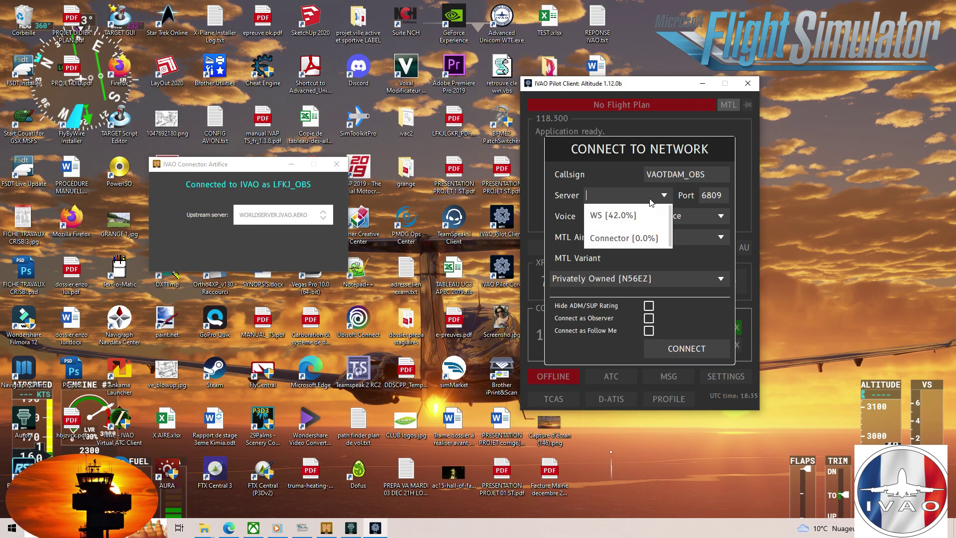
pyautogui.click(626, 239)
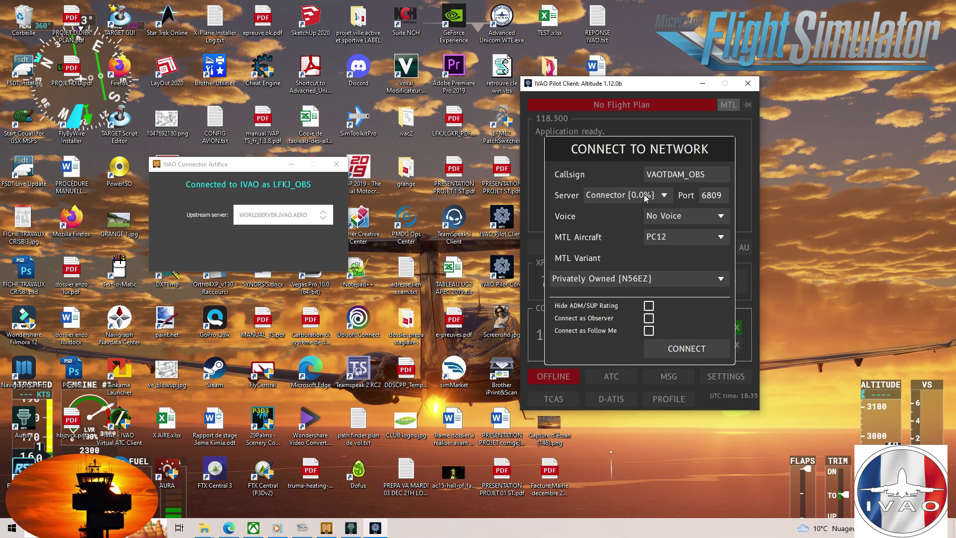
pyautogui.click(649, 318)
pyautogui.click(682, 355)
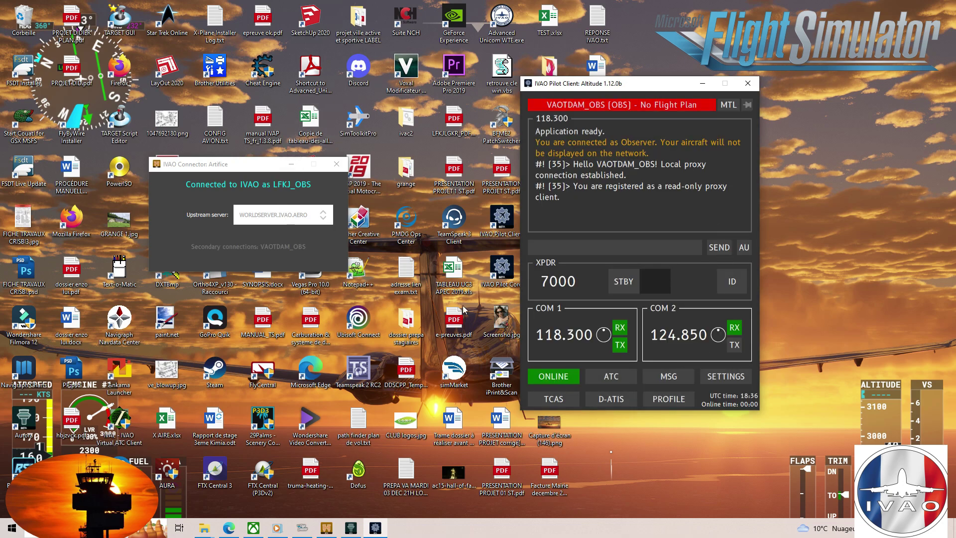
pyautogui.moveTo(265, 167); pyautogui.dragTo(419, 171)
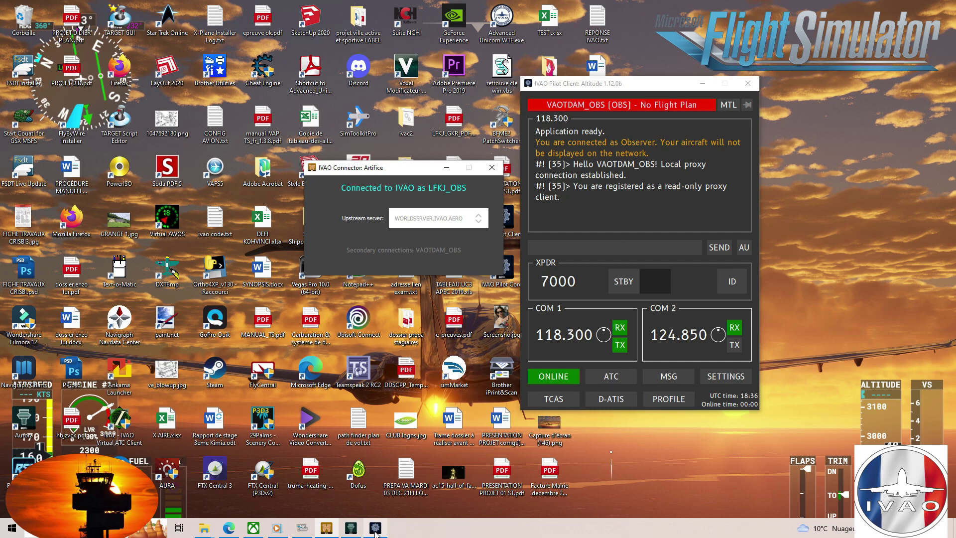
# Step: Switch to Microsoft Flight Simulator and look around the airport apron from inside the control tower
pyautogui.moveTo(375, 531)
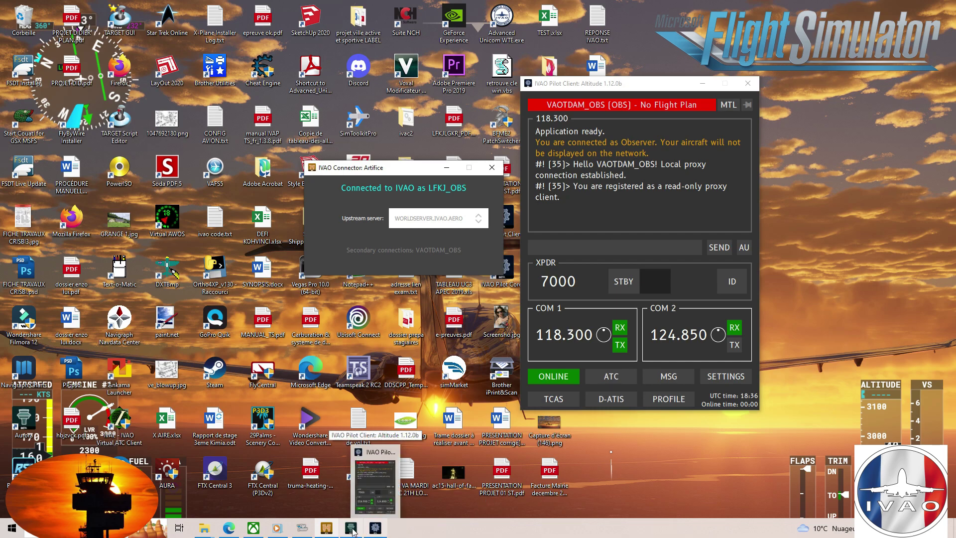
pyautogui.click(302, 529)
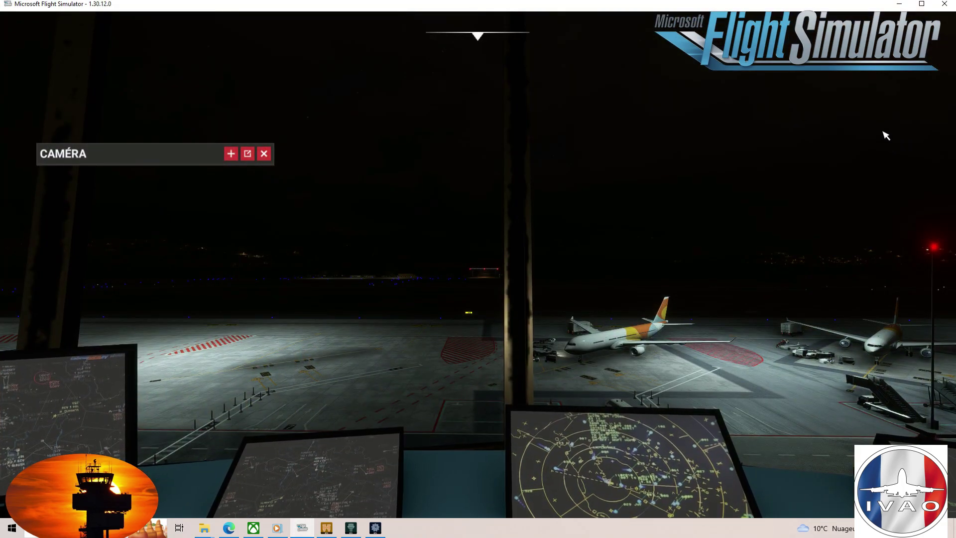
pyautogui.press('Left')
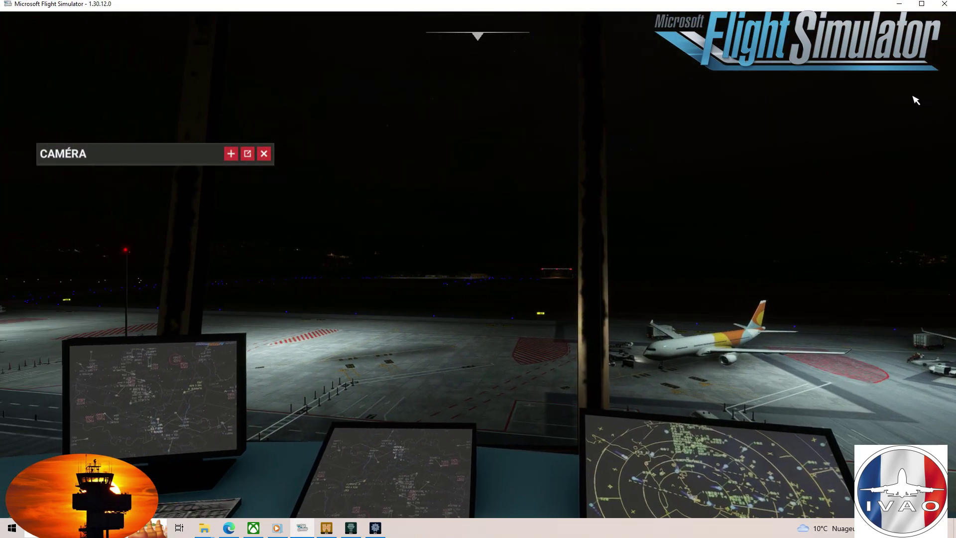
pyautogui.press('Left')
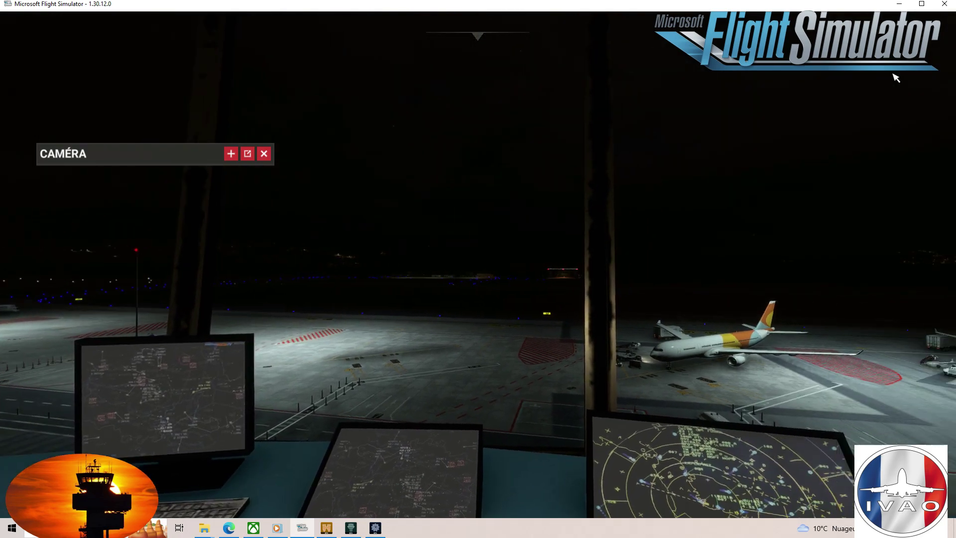
pyautogui.press('Right')
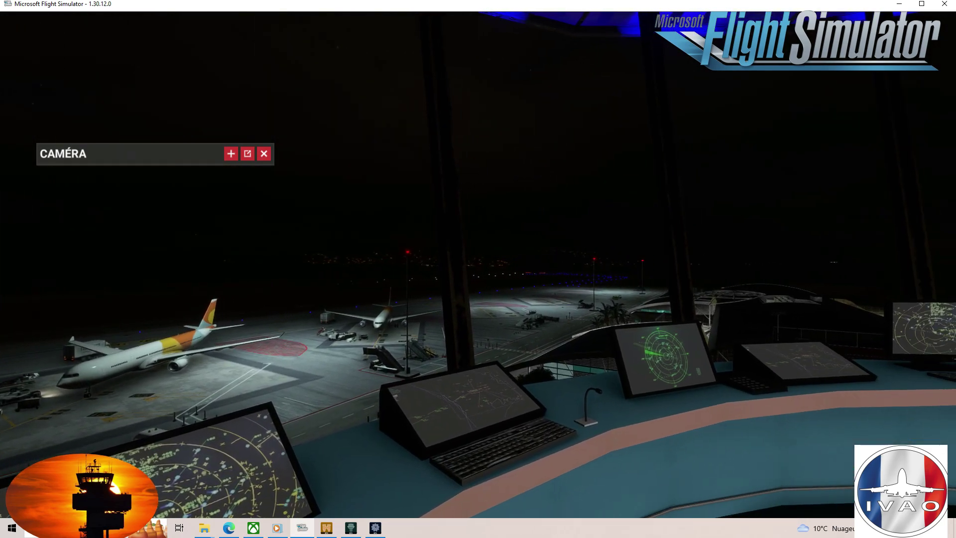
pyautogui.press('Left')
pyautogui.press('Left')
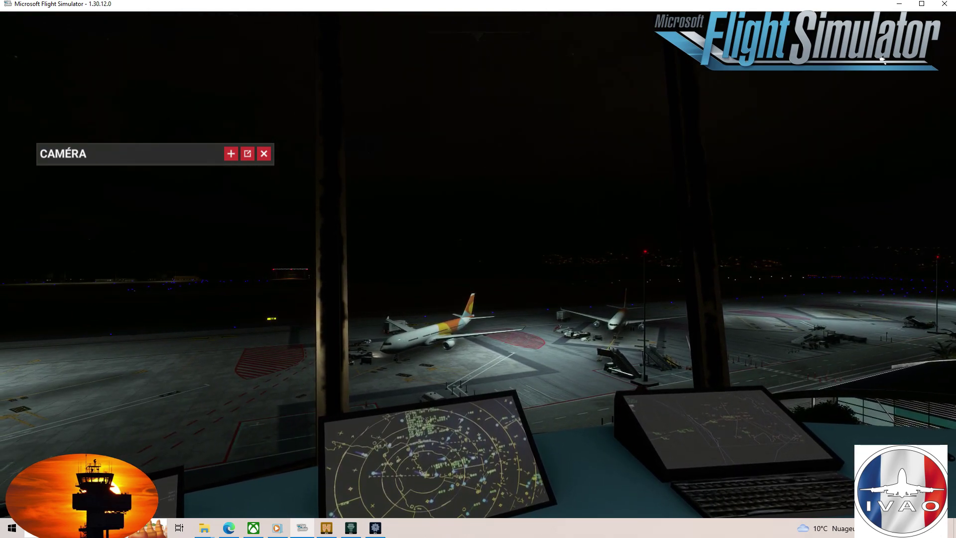
pyautogui.press('Left')
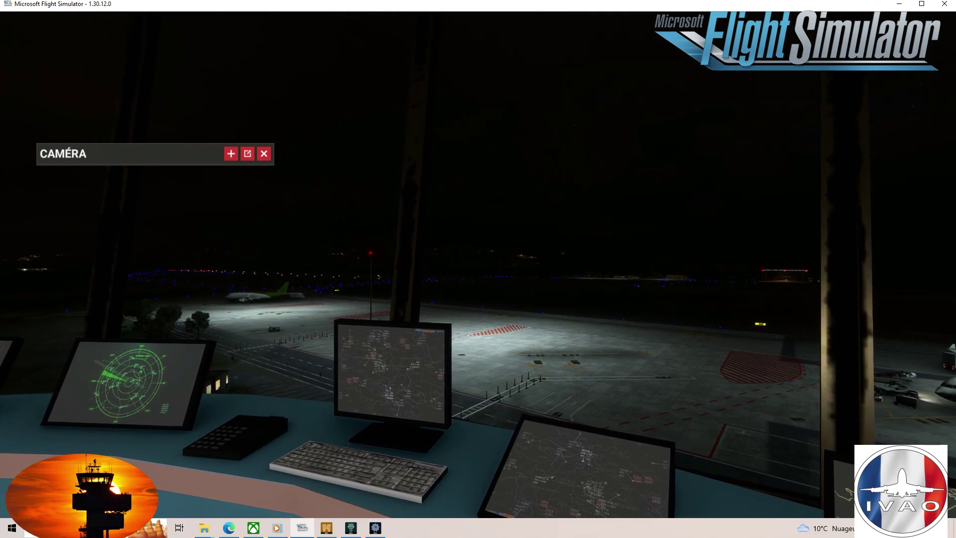
# Step: Turn the control tower view across the parked aircraft and back toward the open apron
pyautogui.press('Right')
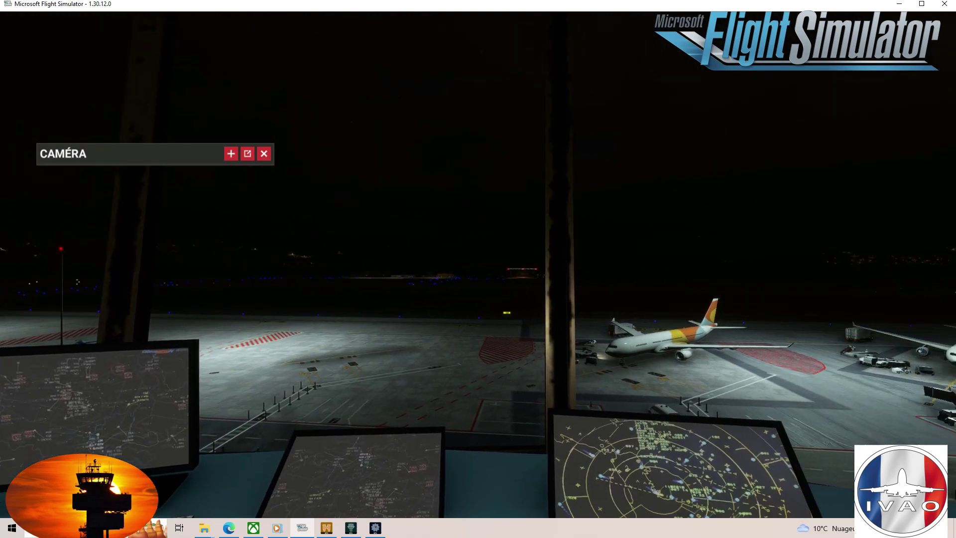
pyautogui.press('Right')
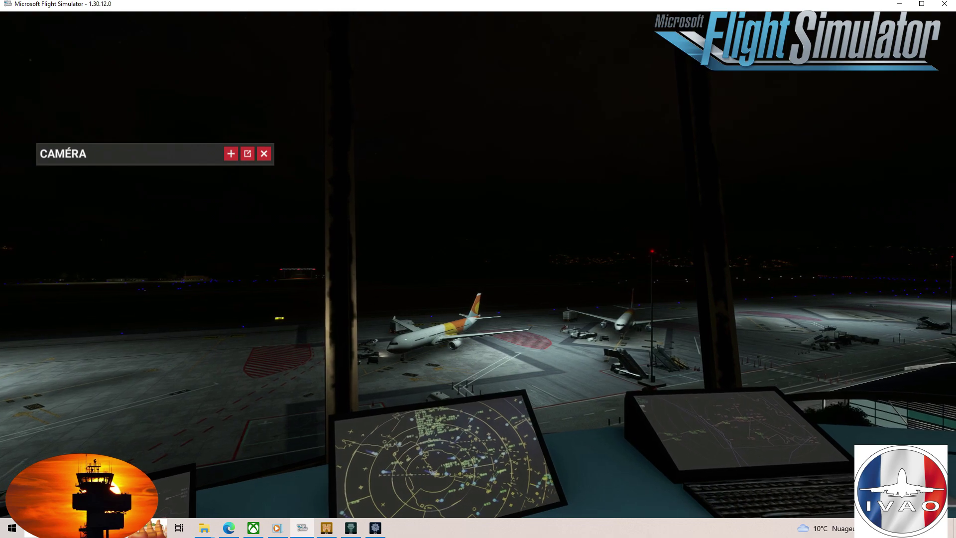
pyautogui.press('Left')
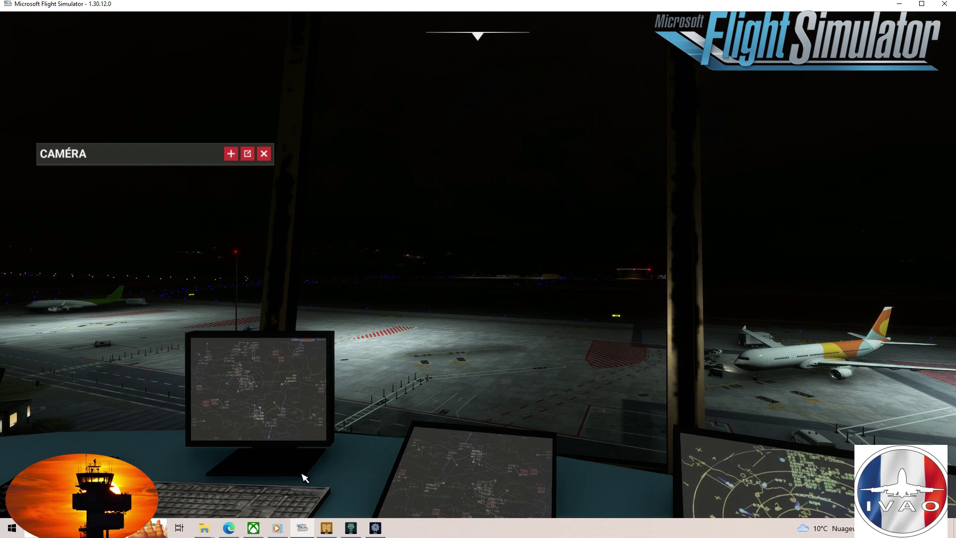
pyautogui.moveTo(277, 527)
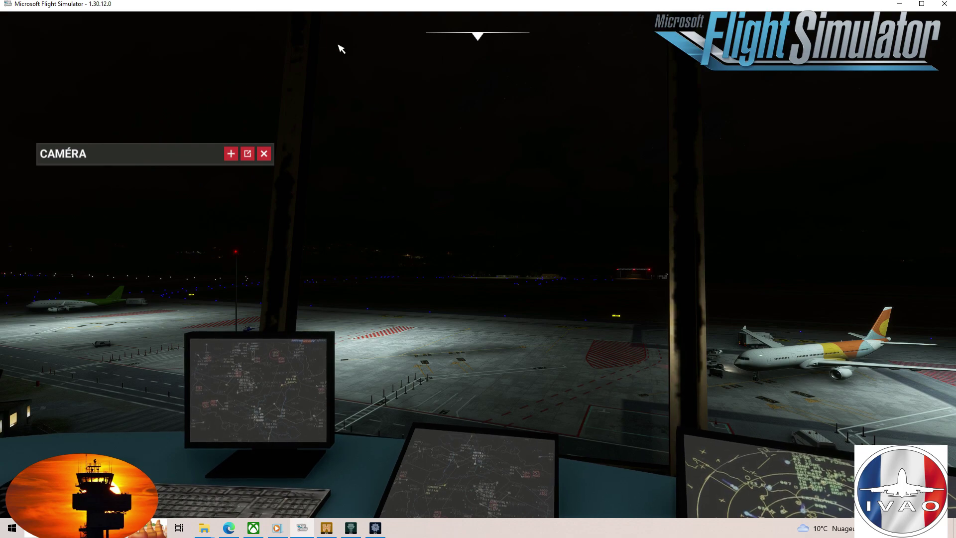
pyautogui.moveTo(410, 20)
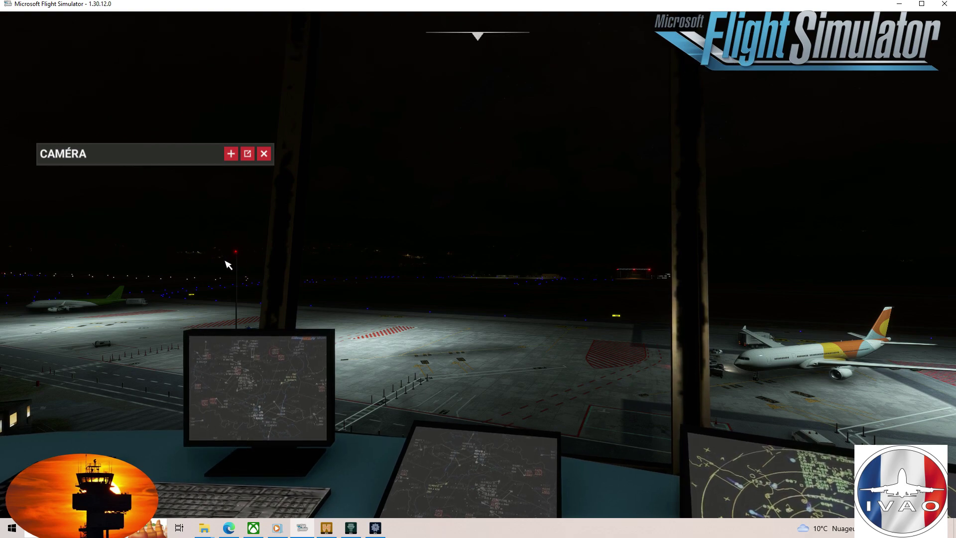
# Step: Stop and save the running screen recording in the GeForce Experience overlay
pyautogui.click(347, 531)
pyautogui.click(478, 142)
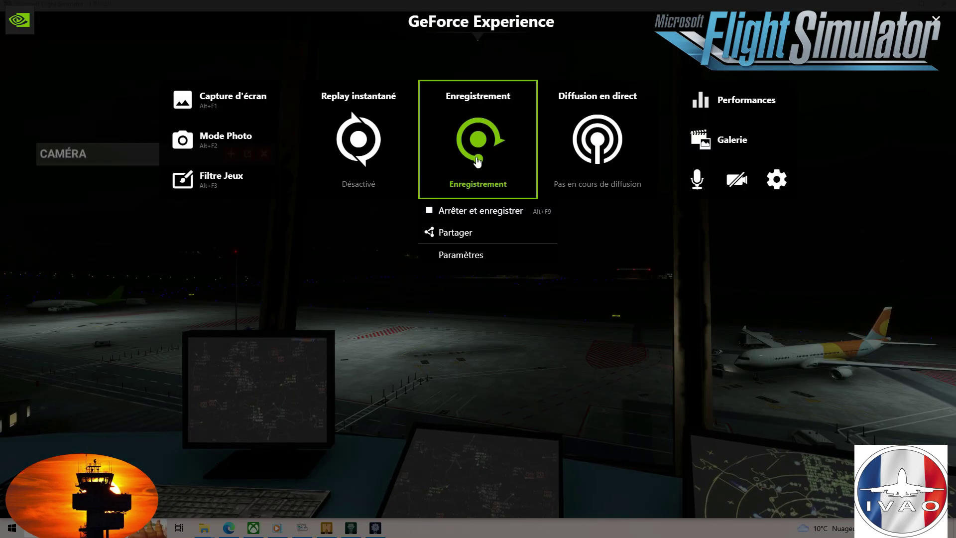
pyautogui.click(481, 211)
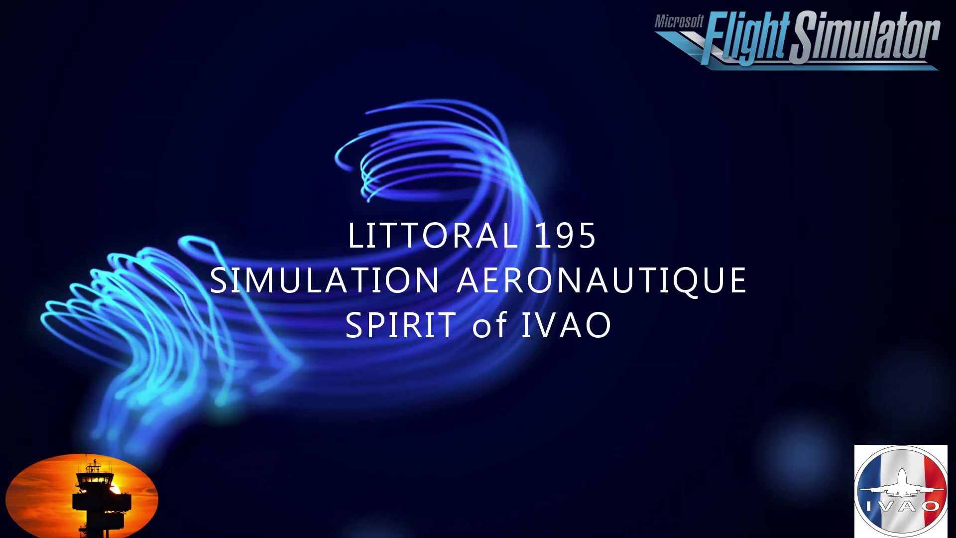